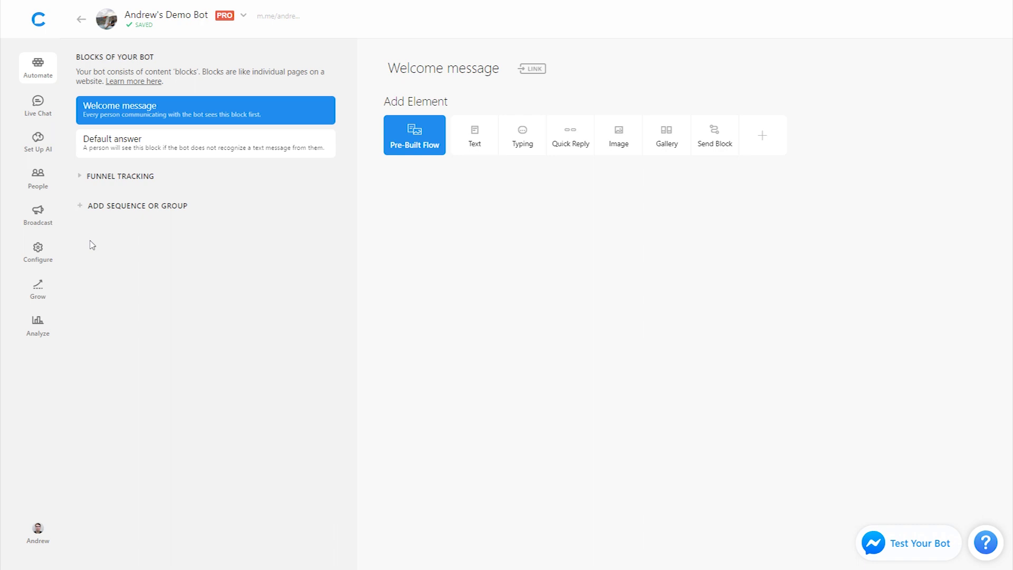
Step: Add a Welcome text card reading 'Hi {{first name}}'
click(475, 138)
text(Hi {{f)
key(Return)
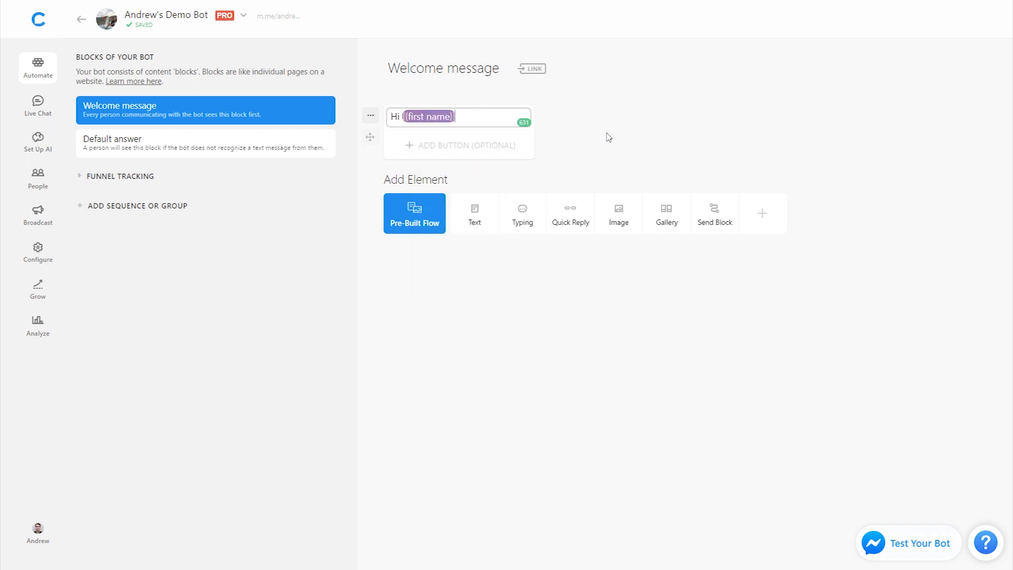
click(608, 137)
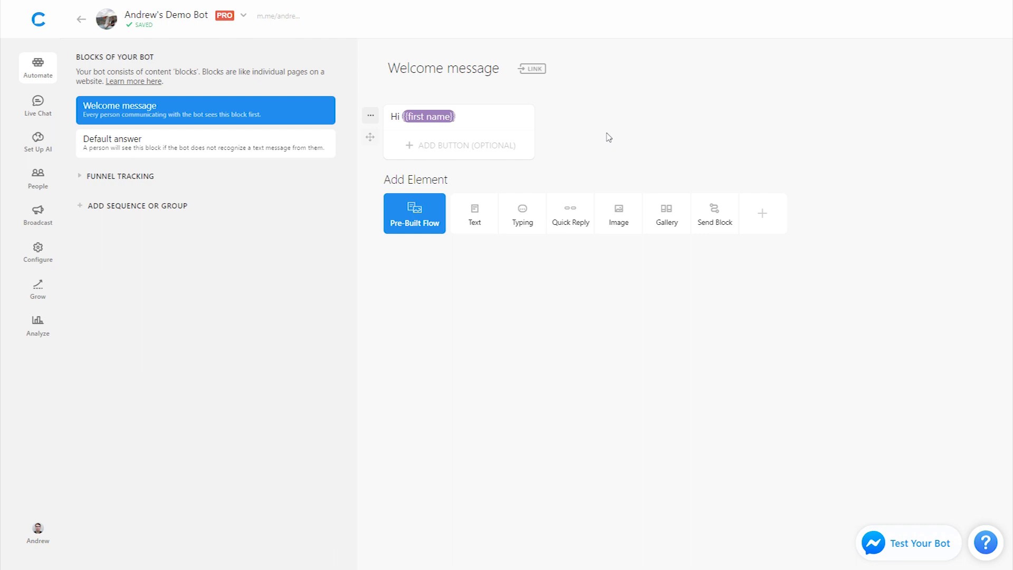
Step: Add a 'Hi!' quick reply after the greeting, followed by a hand emoji
click(580, 222)
text(Hi!)
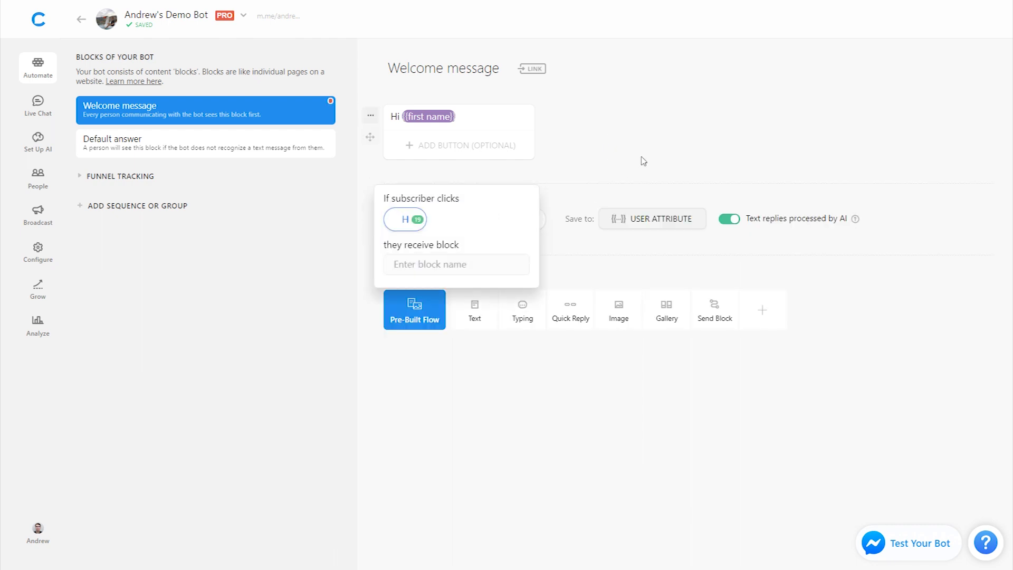
key(super+period)
text(clap)
key(Return)
click(644, 161)
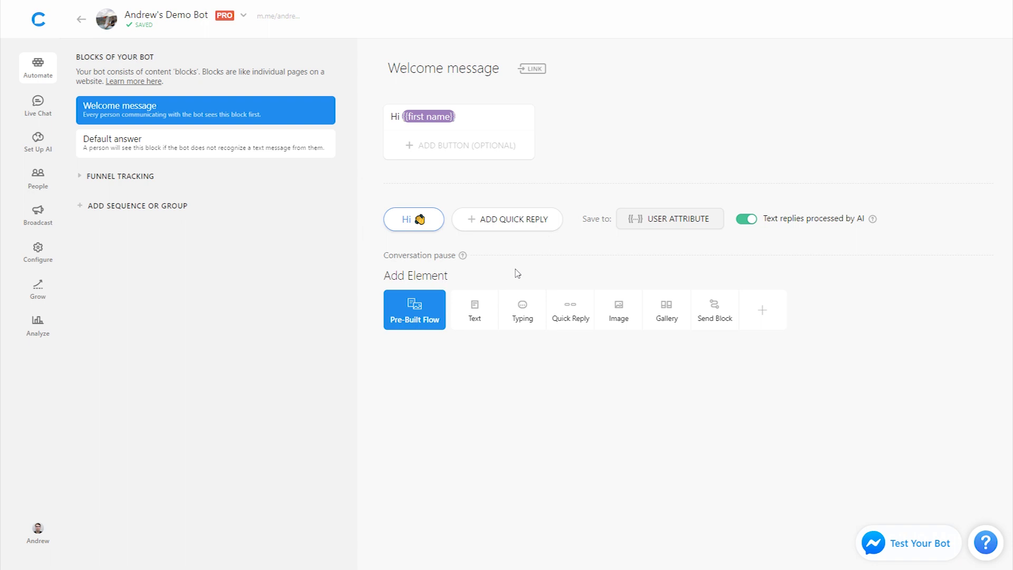
Step: Add a text card: 'This bot will help you find the perfect present for your loved one!'
click(475, 308)
text(This bot will help you find the)
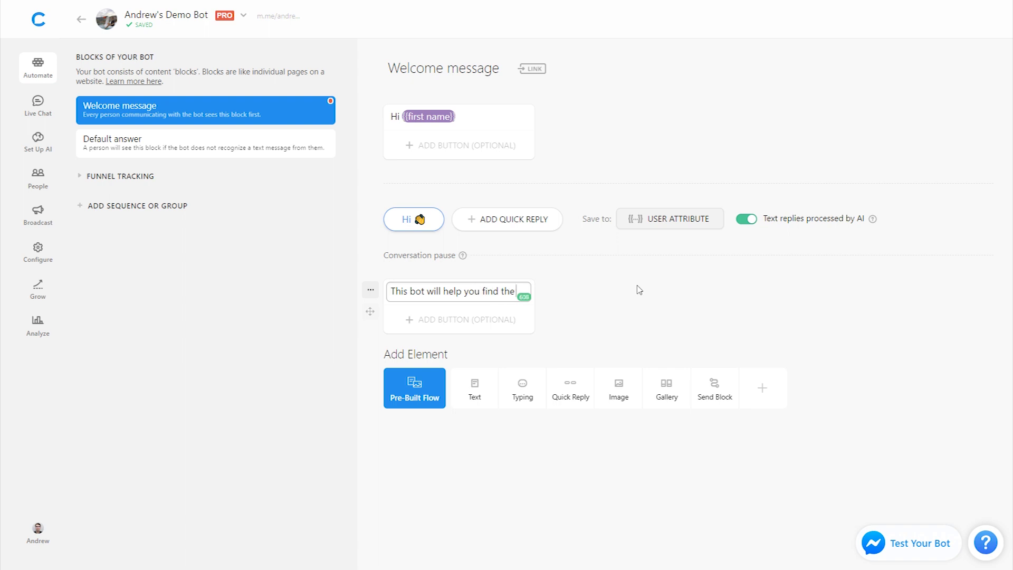
text( perfect present for your loved one!)
click(652, 317)
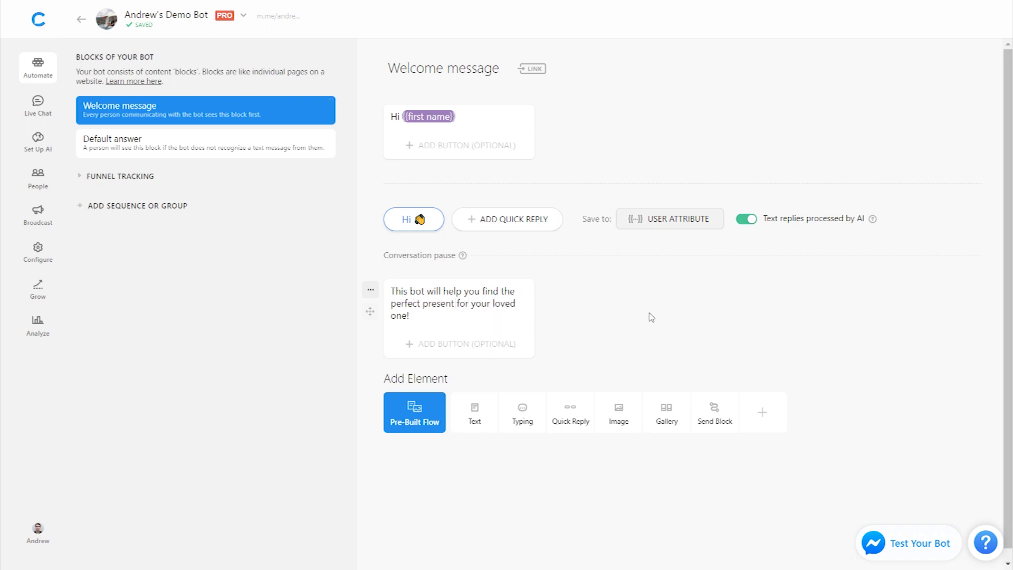
Step: Add a 'Let's shop' quick reply with a gift emoji after the intro text
click(577, 414)
text(Let's shop g)
key(super+period)
text(ift)
key(Return)
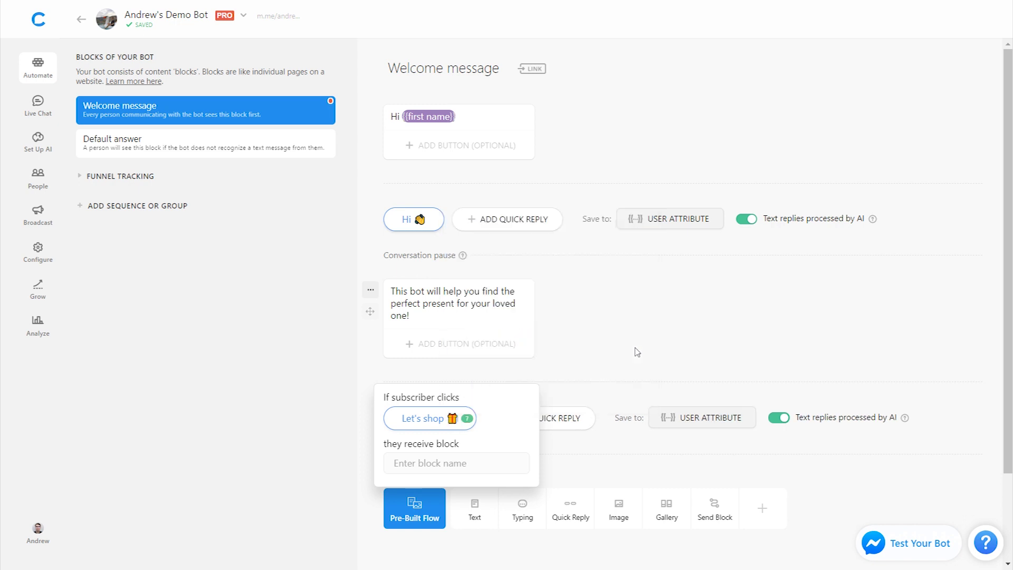
click(757, 328)
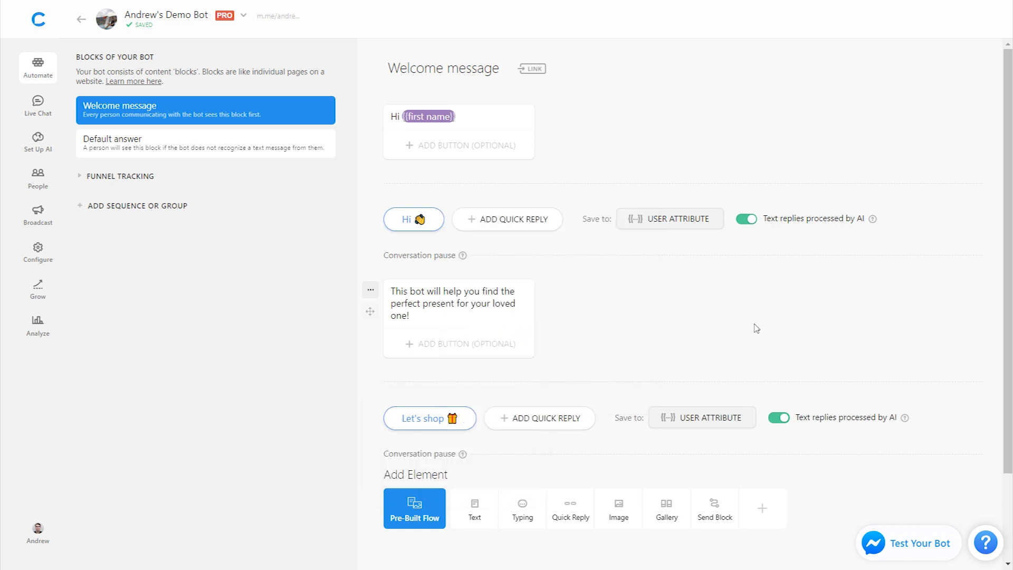
scroll(757, 328, down, 2)
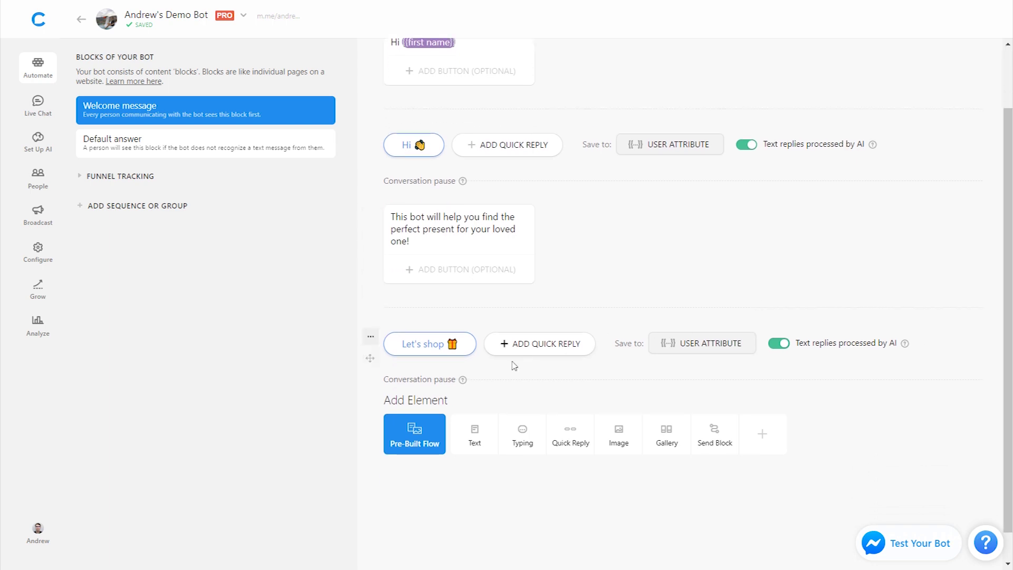
Step: Add the text 'What's your budget range?' with quick replies Less than $100, $100-$250 and More than $250
click(474, 434)
text(What's your)
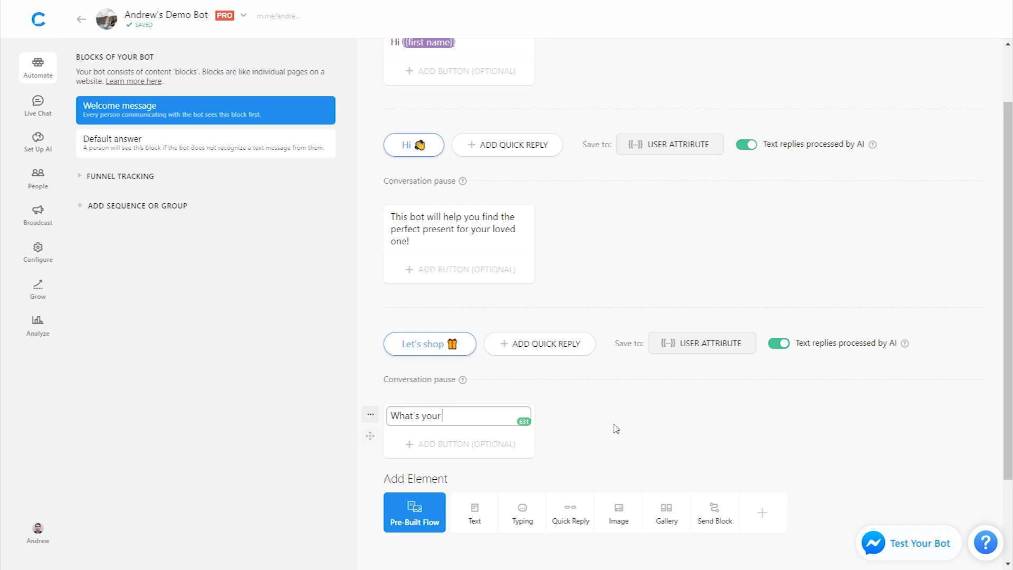
text( budget range?)
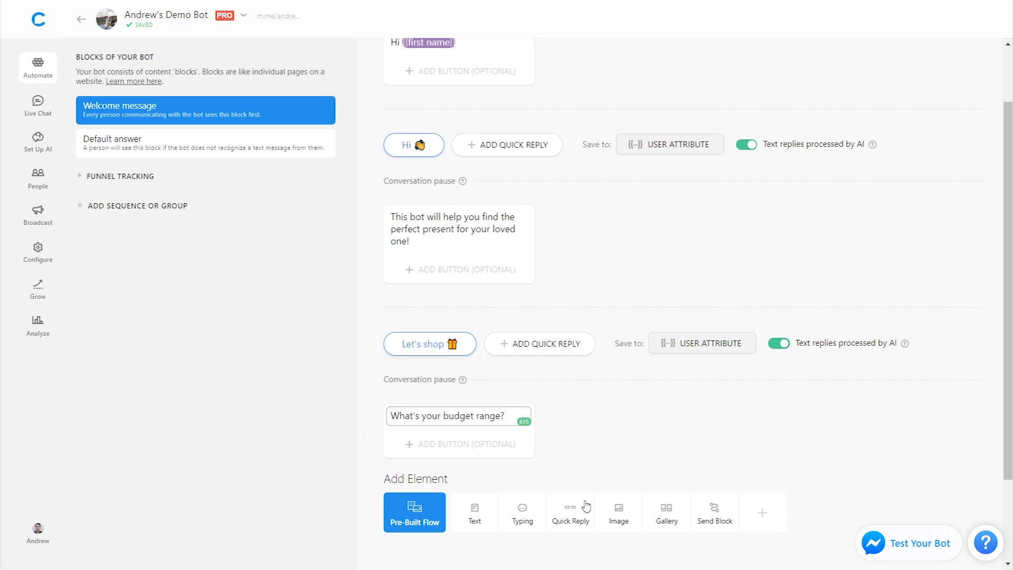
click(581, 522)
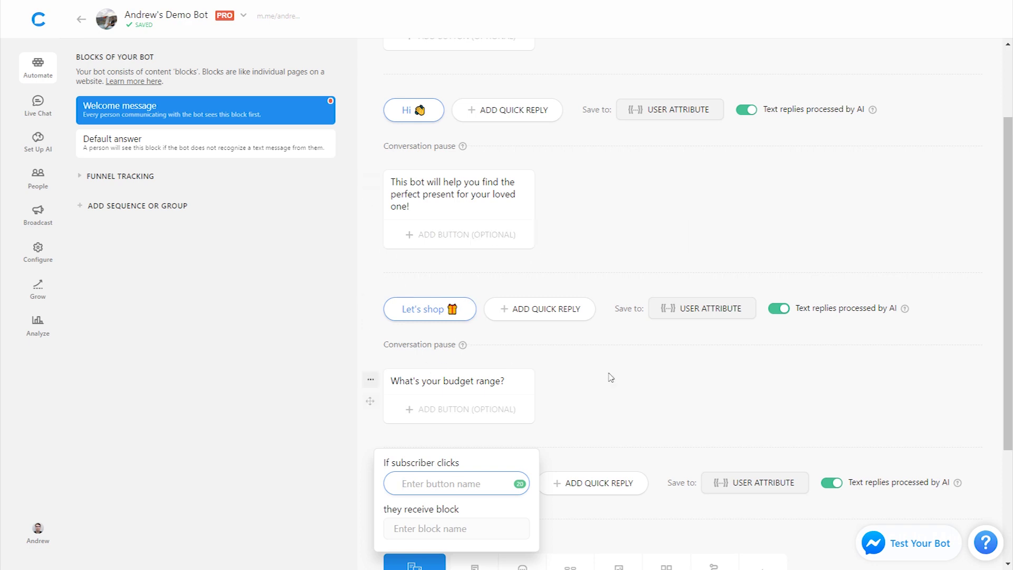
text(Less than $100)
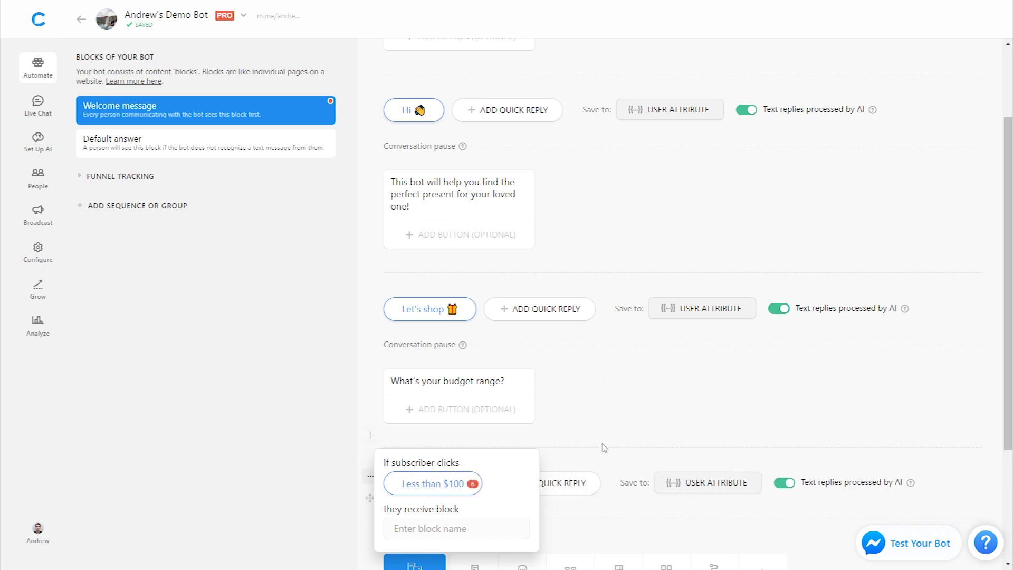
click(565, 483)
text($100)
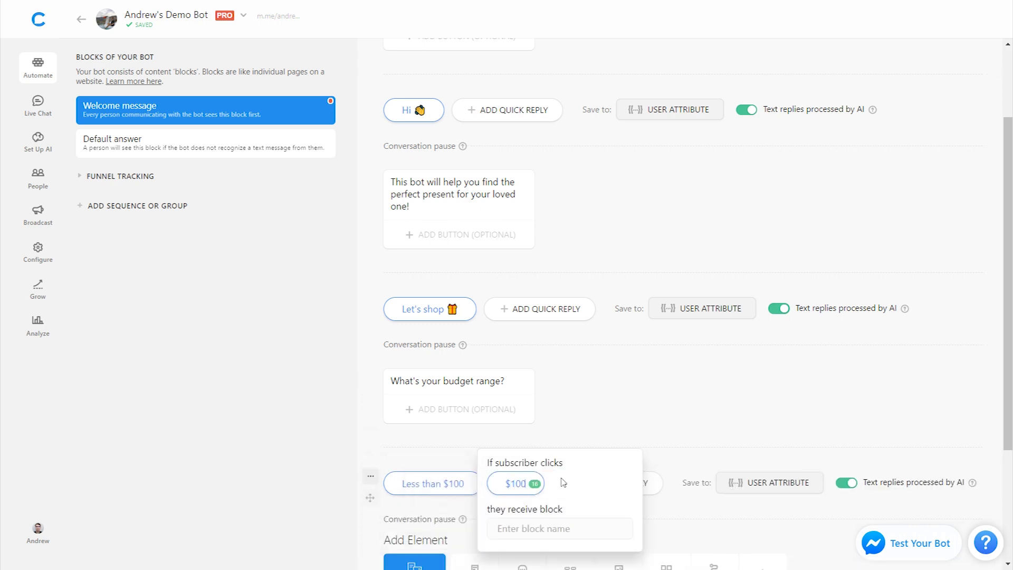
text(-$250)
click(656, 487)
text(More than $250)
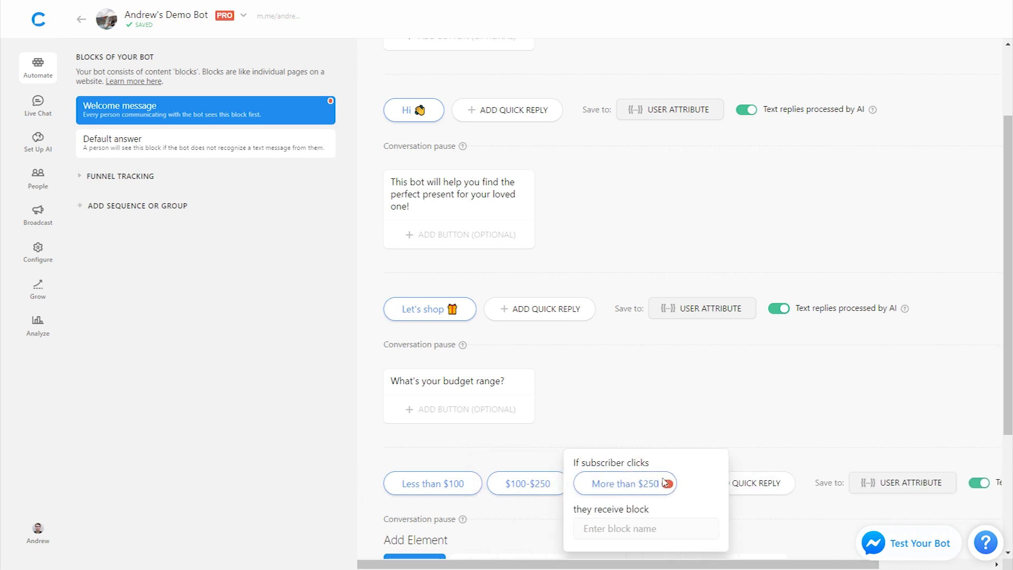
click(824, 408)
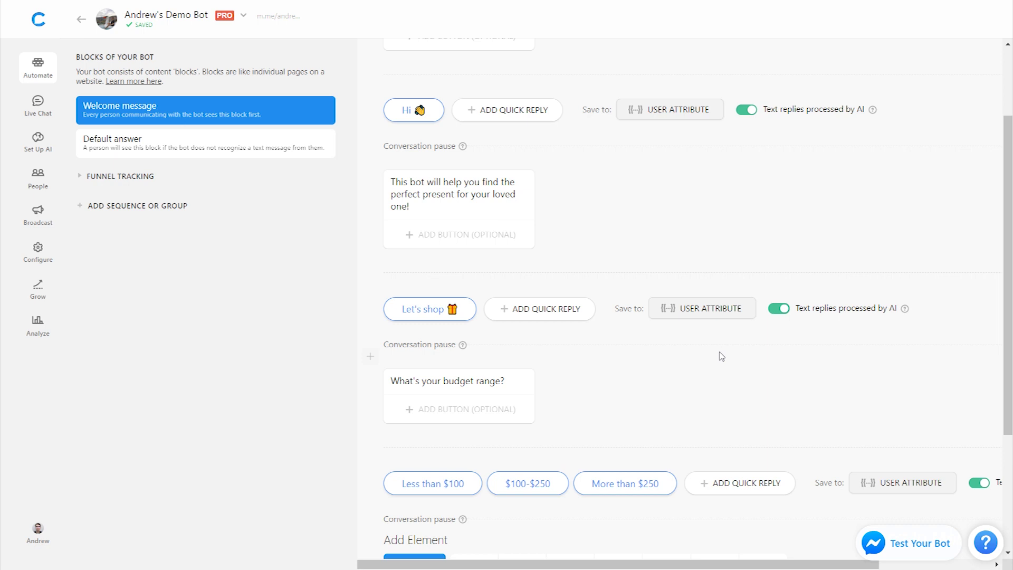
Step: Scroll back to the top of the Welcome block and launch the Test Your Bot chat
scroll(721, 356, down, 1)
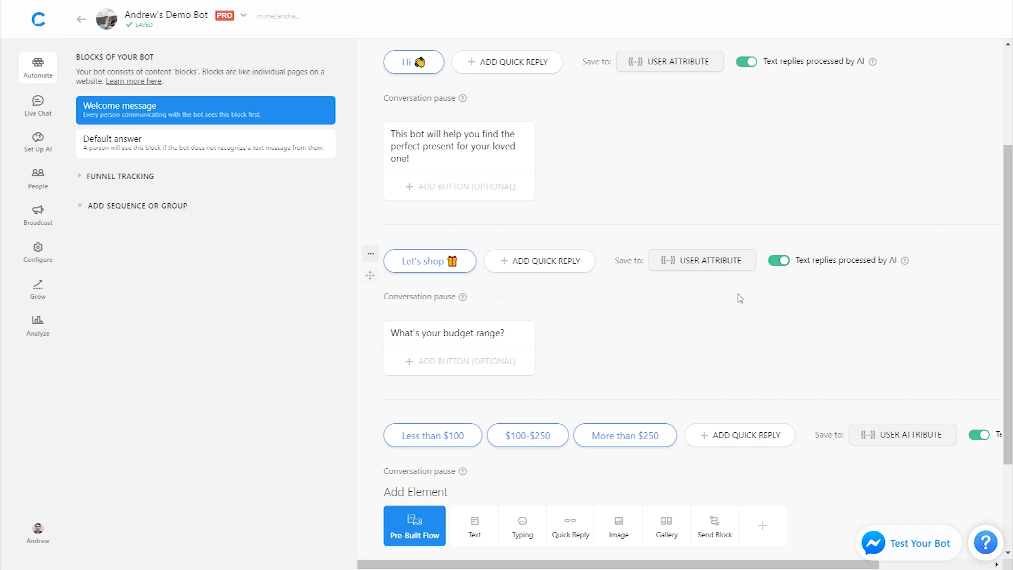
scroll(741, 298, up, 3)
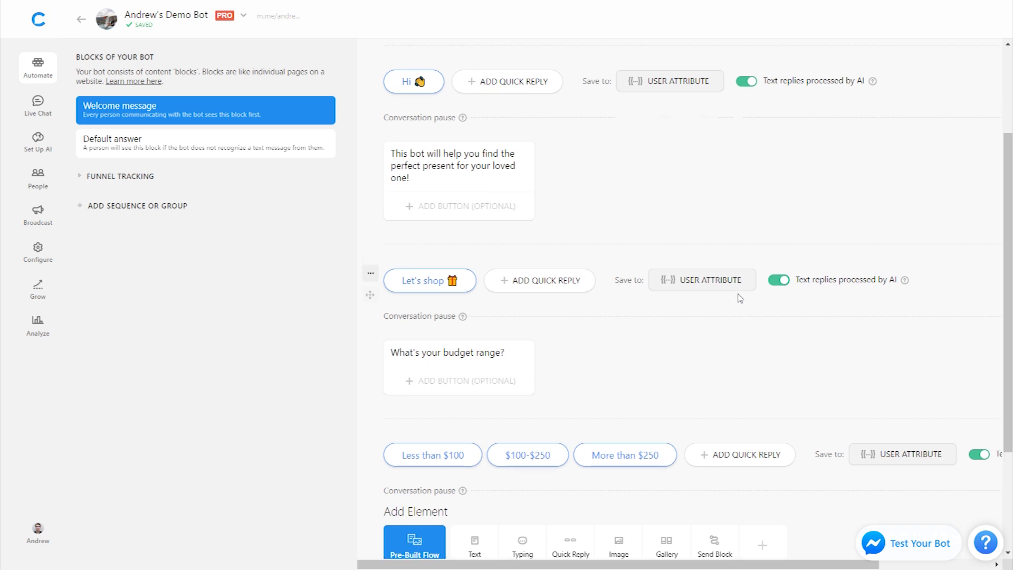
click(921, 543)
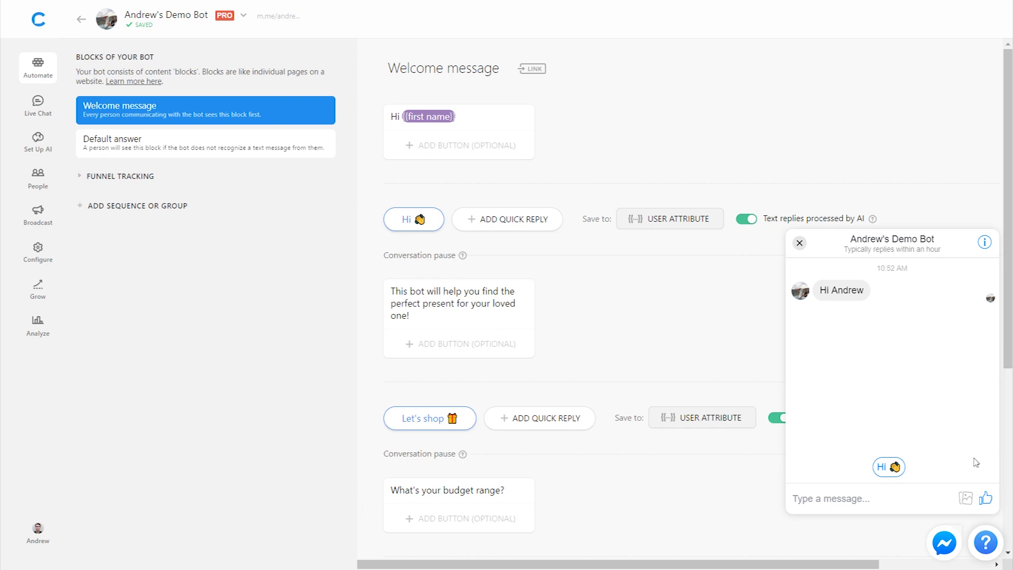
Step: In the test chat, pick Hi and Let's shop to reach the budget question, then close it
click(892, 467)
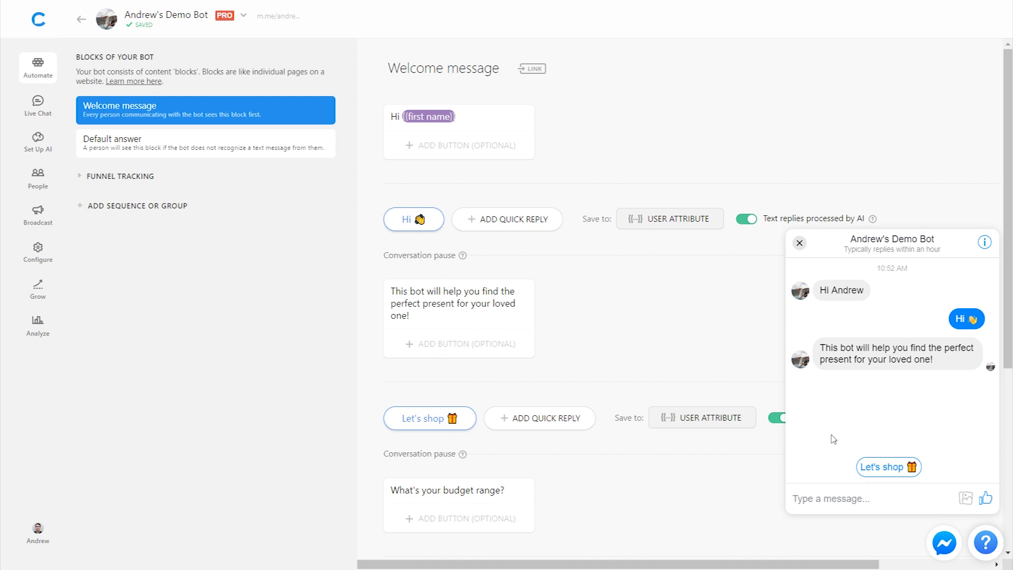
click(889, 465)
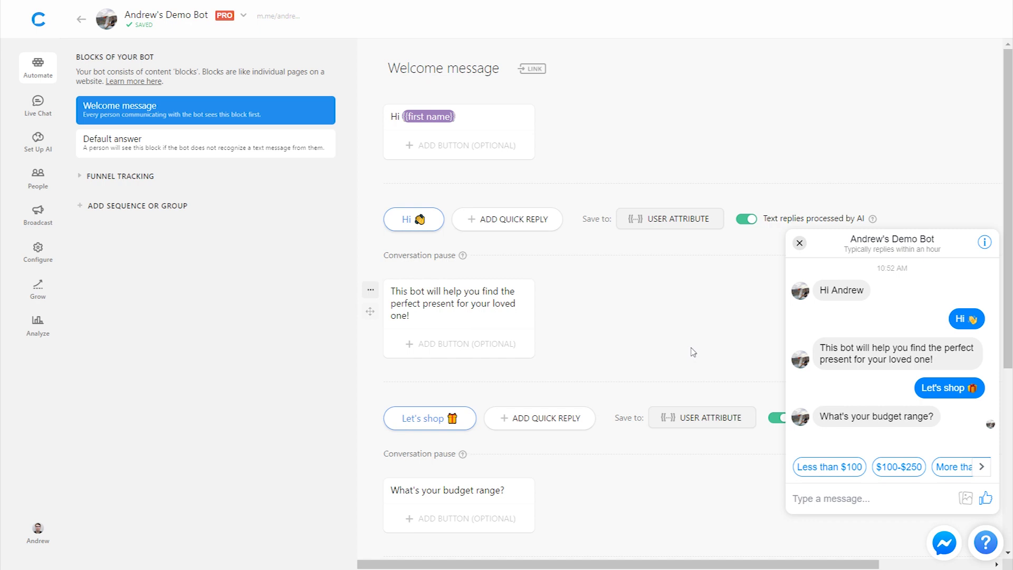
click(799, 244)
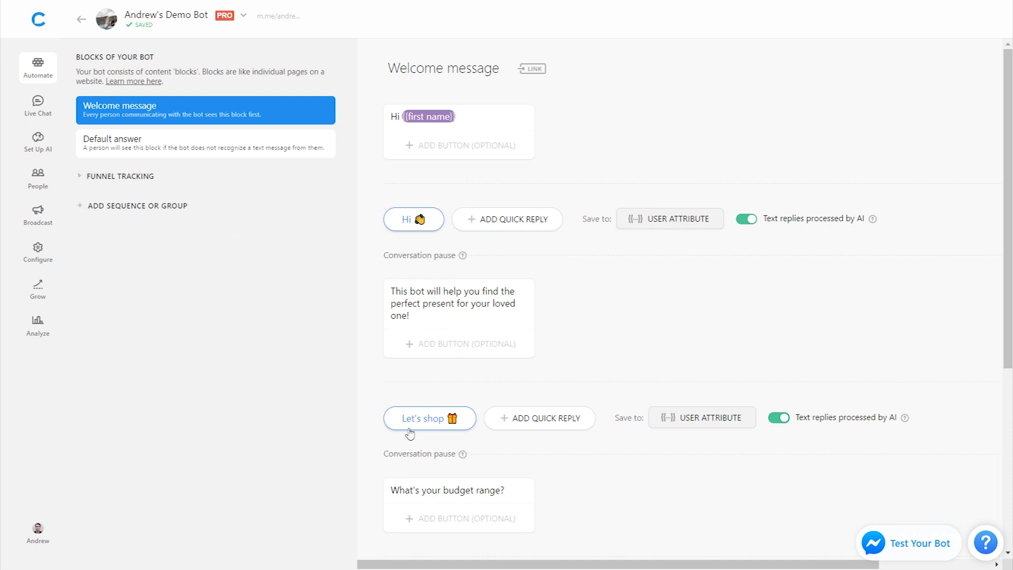
Step: Create a 'TYPING ANIMATION' group containing a new Untitled Block
click(142, 207)
click(130, 214)
text(TYPING ANIMATION)
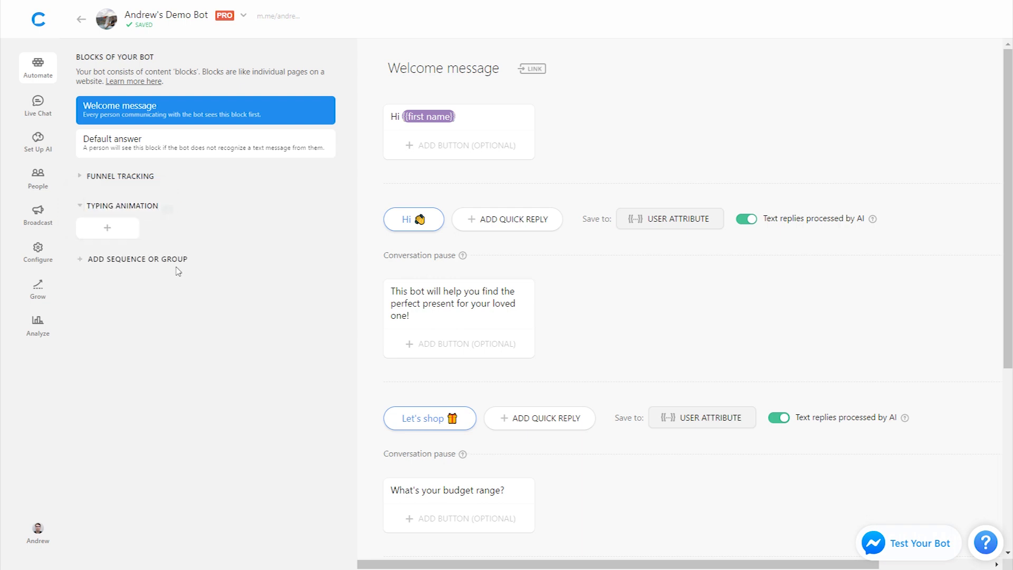
click(113, 235)
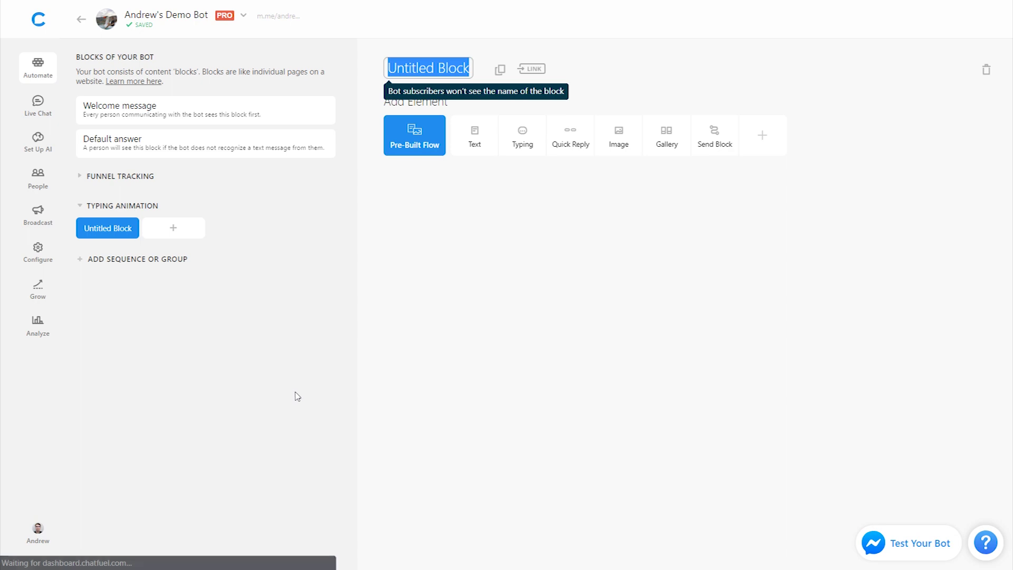
click(499, 300)
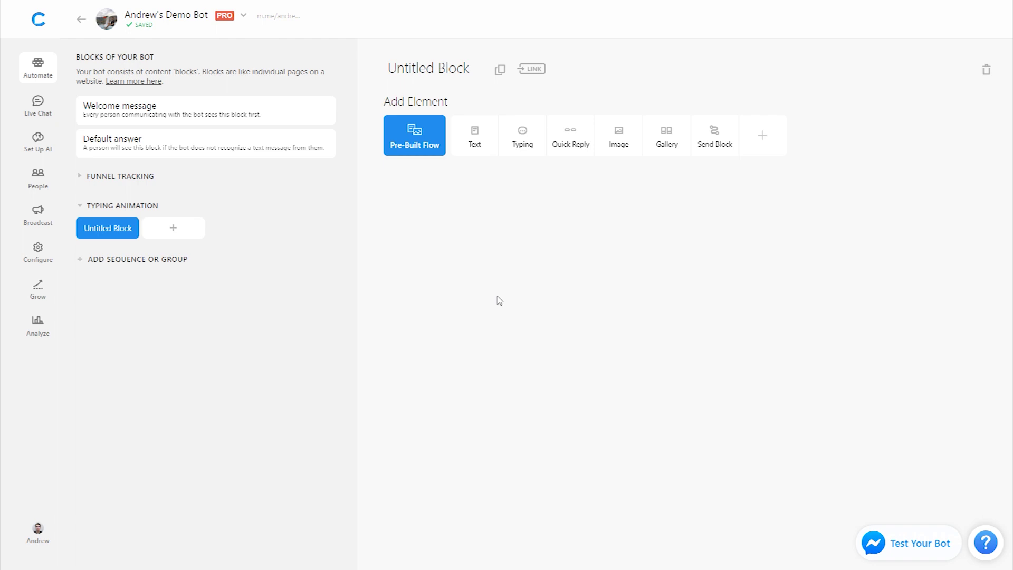
Step: Add a 'Hi {{first name}}' text card to the new block
click(475, 154)
text(Hi )
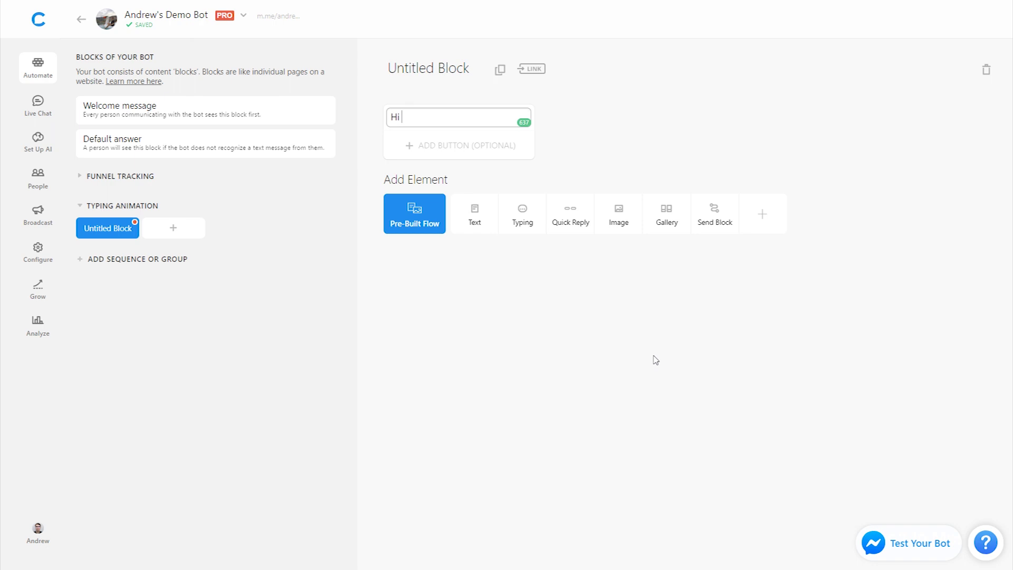
text({{first)
key(Return)
click(551, 336)
Step: Add a second card: 'This bot is designed to help you pick the perfect present for your significant other.'
click(477, 221)
text(This bo)
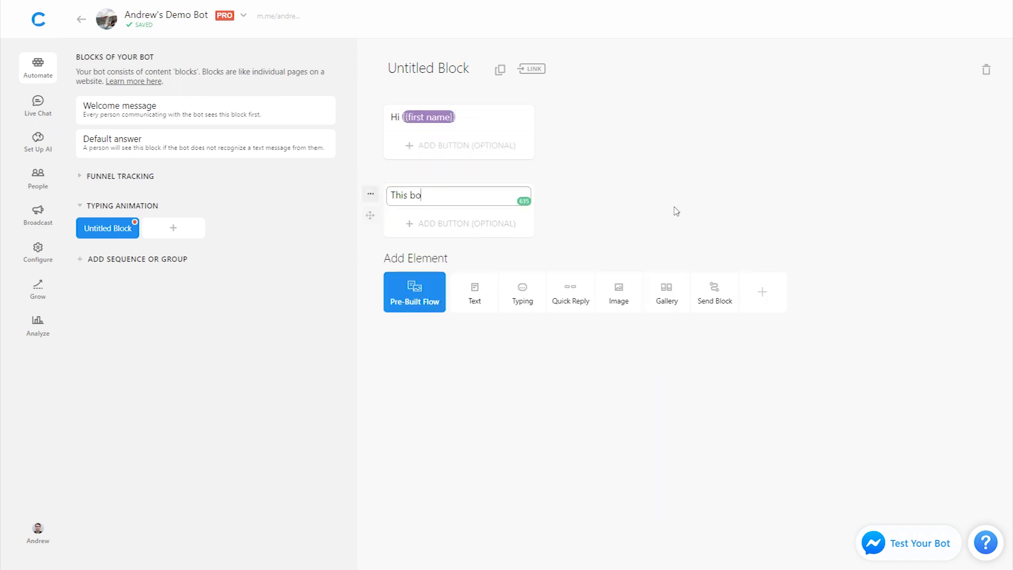
text(t is designed to help you pick the perf)
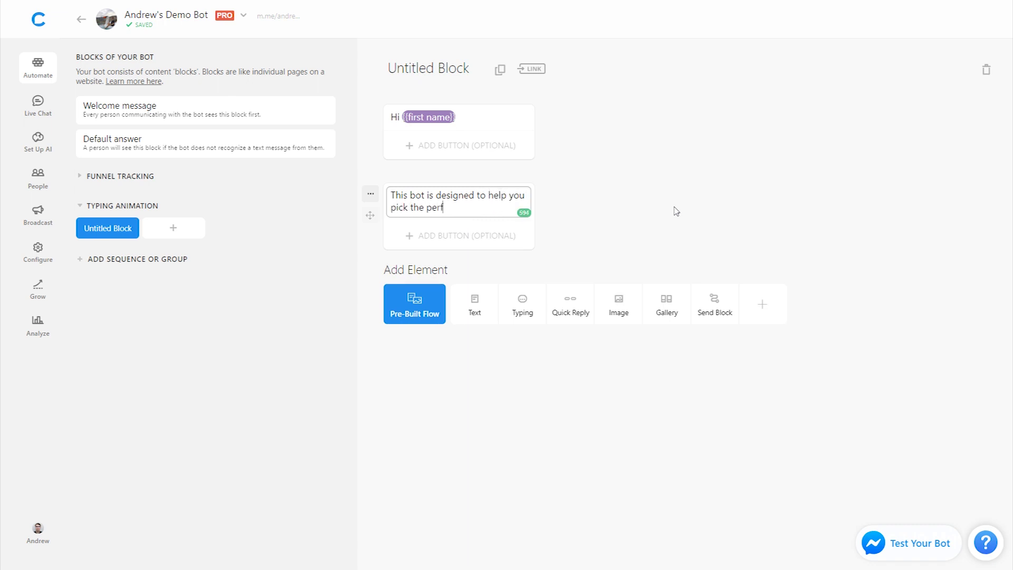
text(ect present for)
text(your)
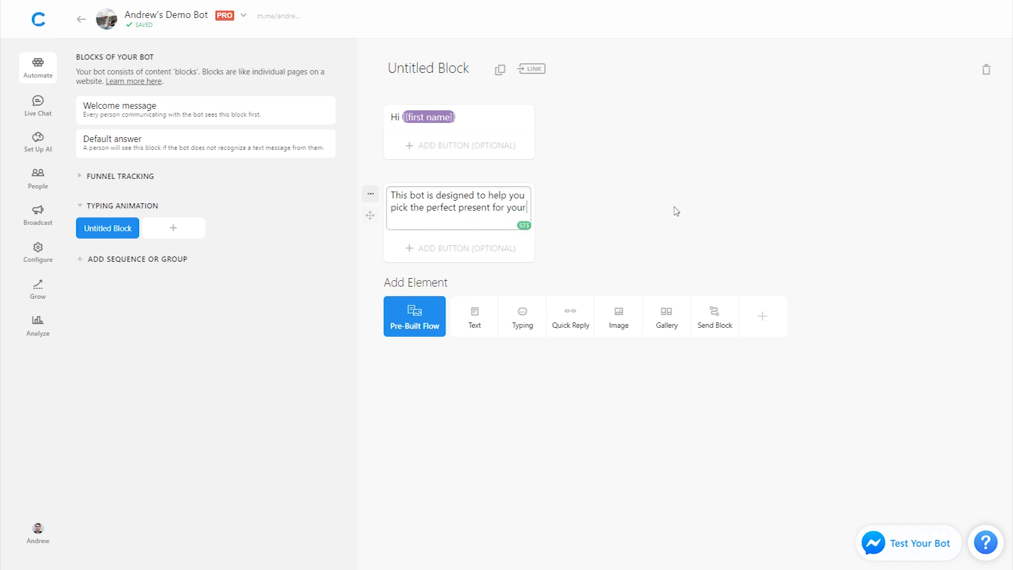
text( significant other.)
click(677, 211)
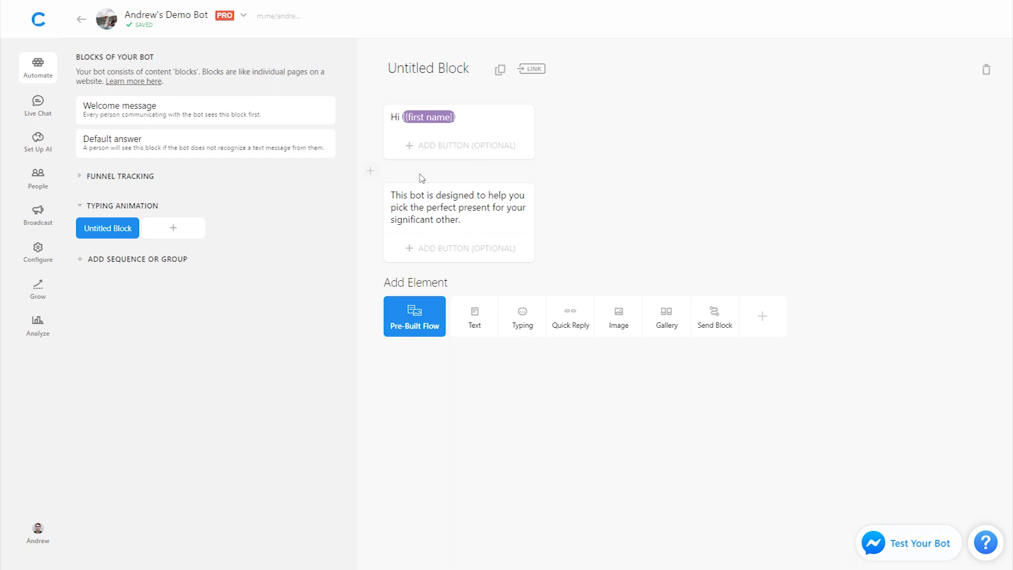
click(373, 178)
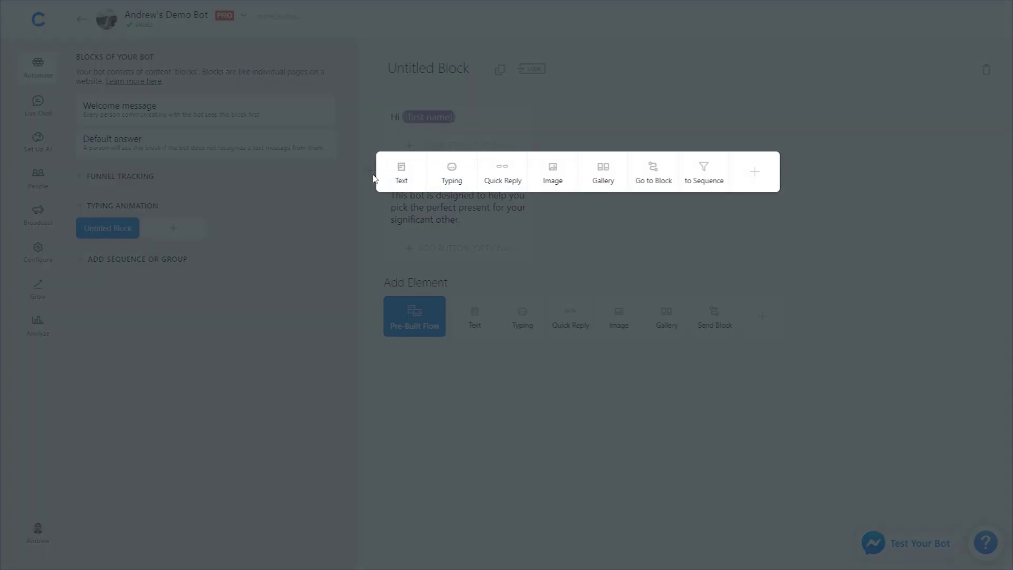
Step: Insert a 0.5-sec typing pause between the two texts and add a 'Test' text card at the end
click(469, 178)
drag(456, 231, 421, 231)
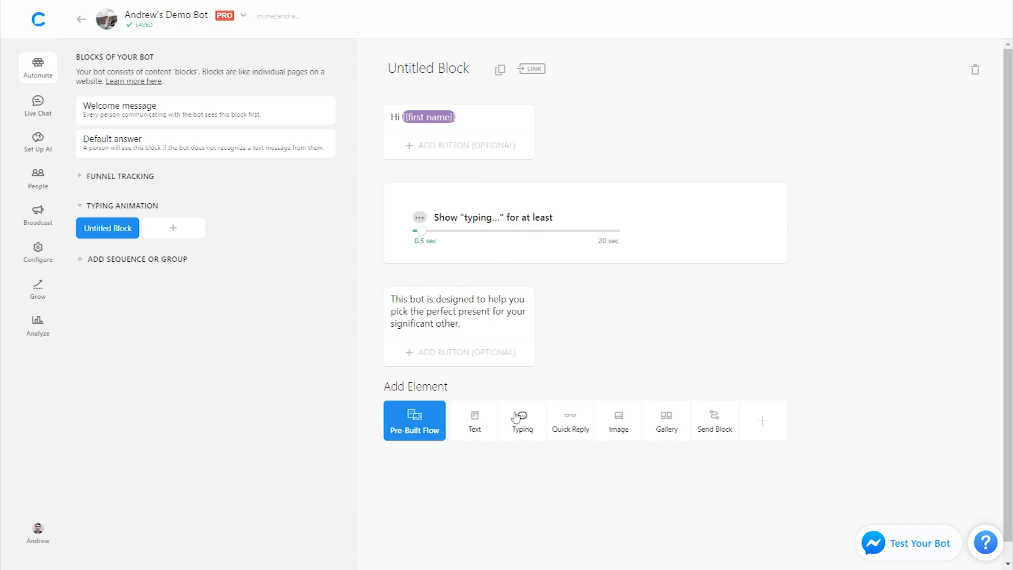
click(475, 422)
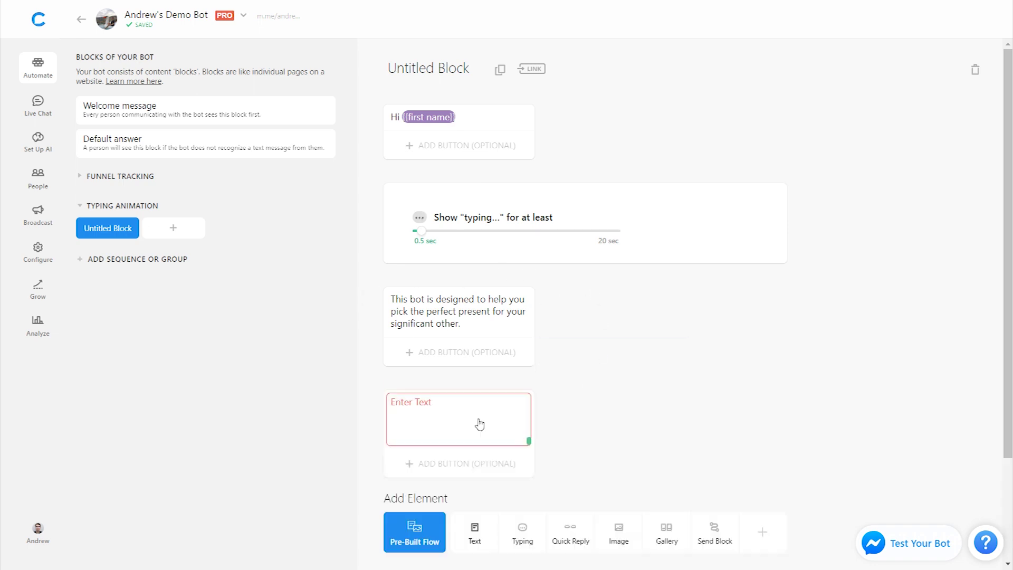
text(Test)
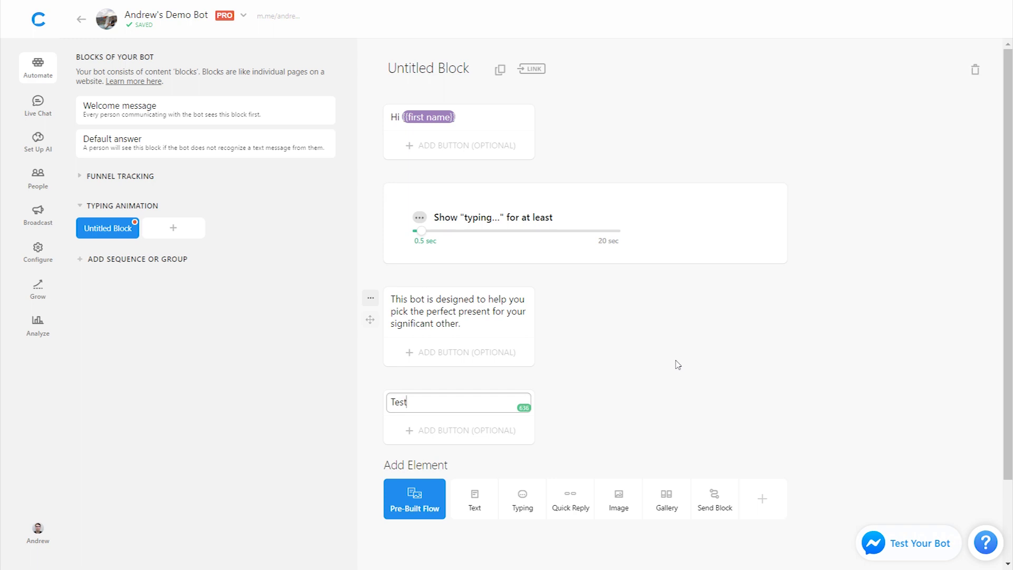
click(679, 365)
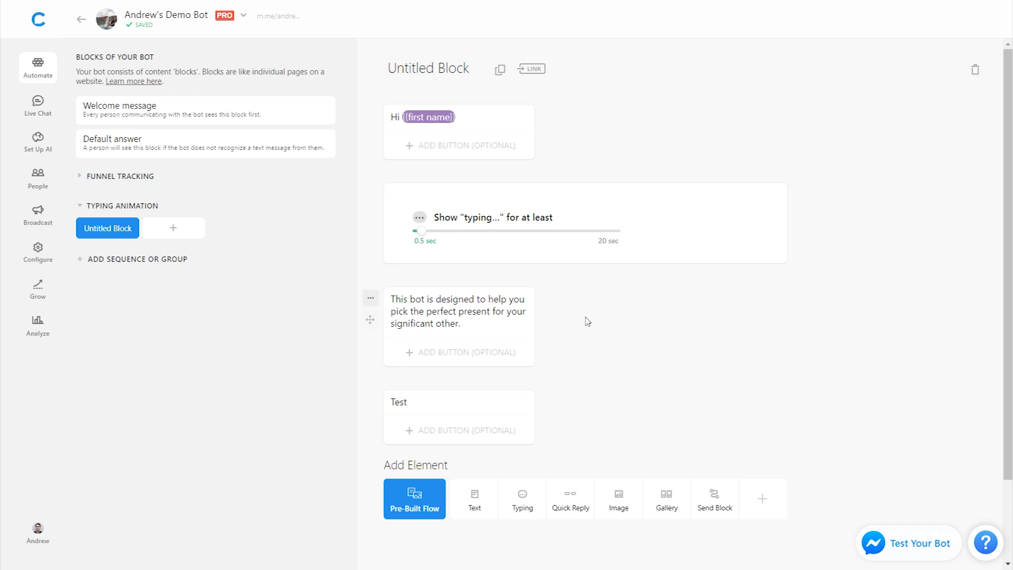
Step: Insert a 2.5-sec typing pause just above the Test card
click(370, 379)
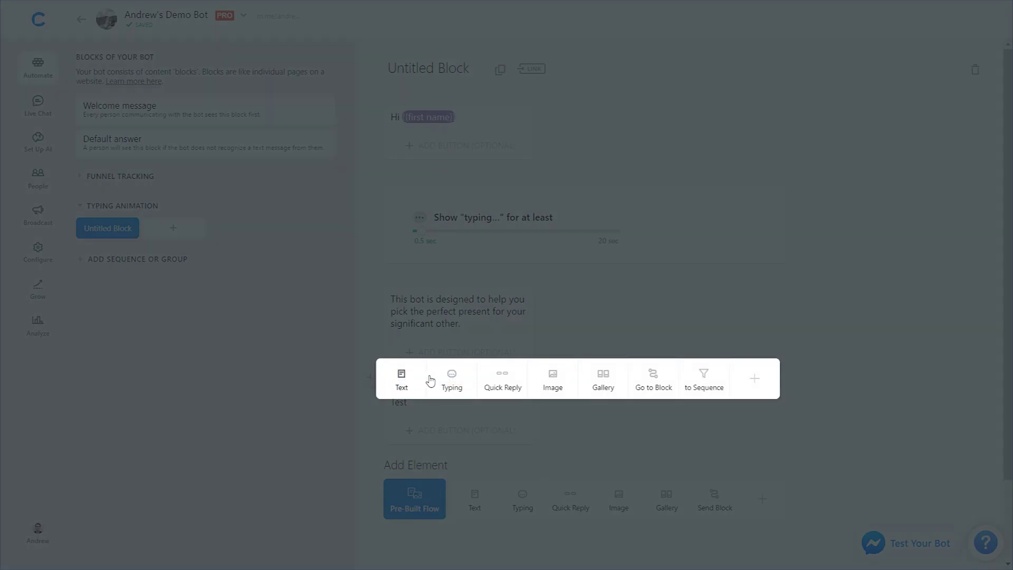
click(452, 378)
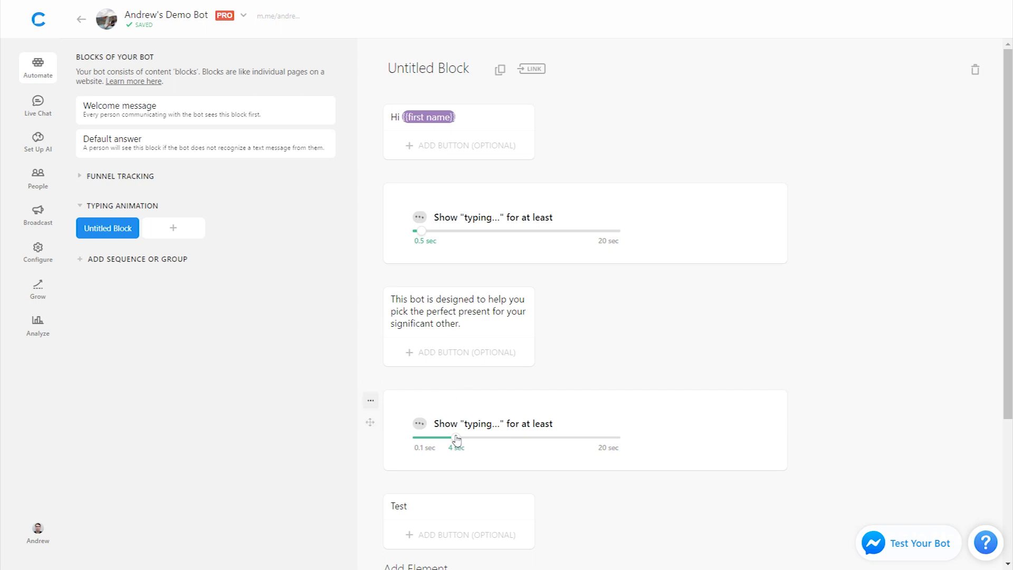
drag(447, 432, 442, 432)
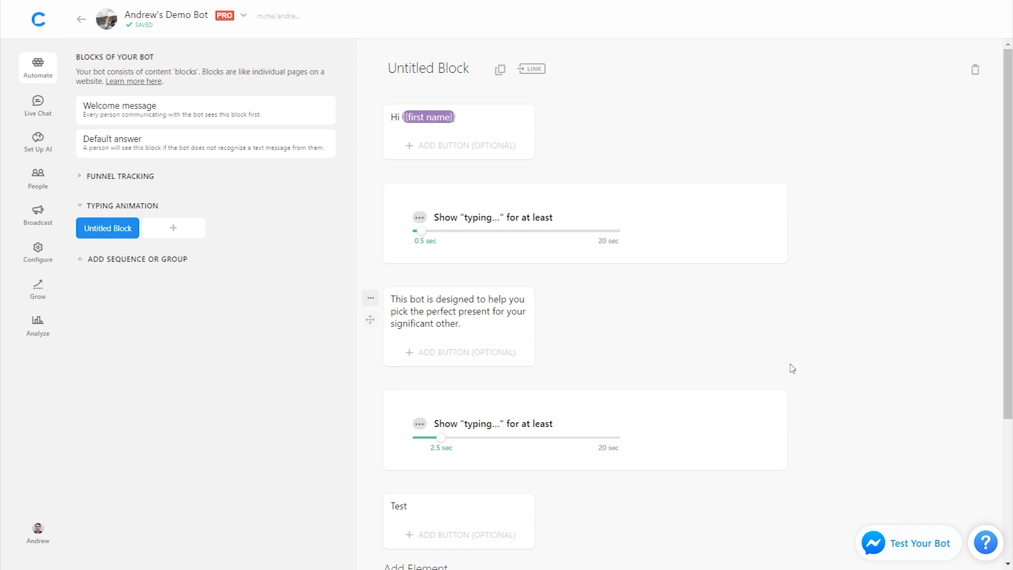
click(902, 545)
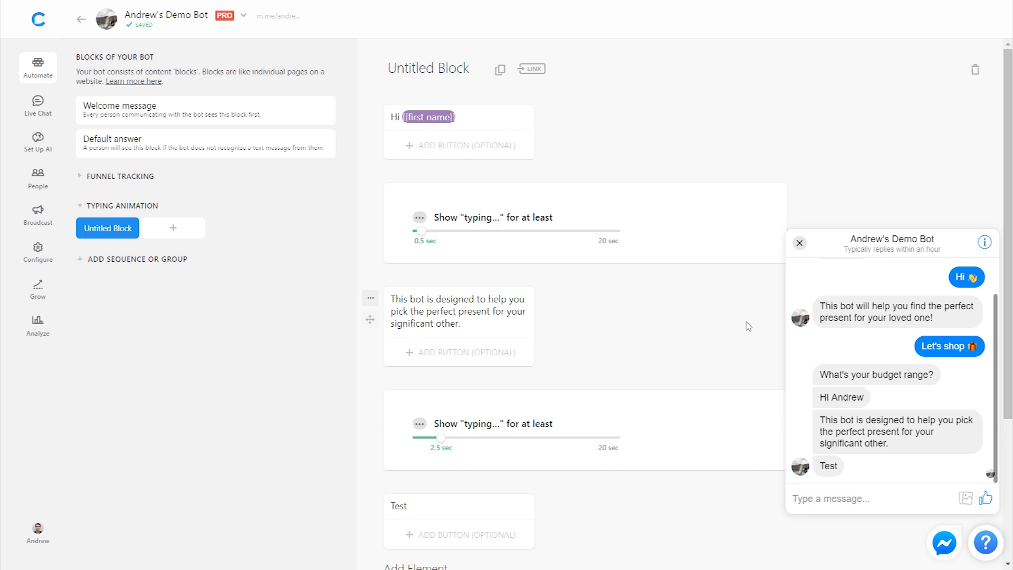
Step: Close the test chat and select the intro sentence in its card to copy it
click(799, 243)
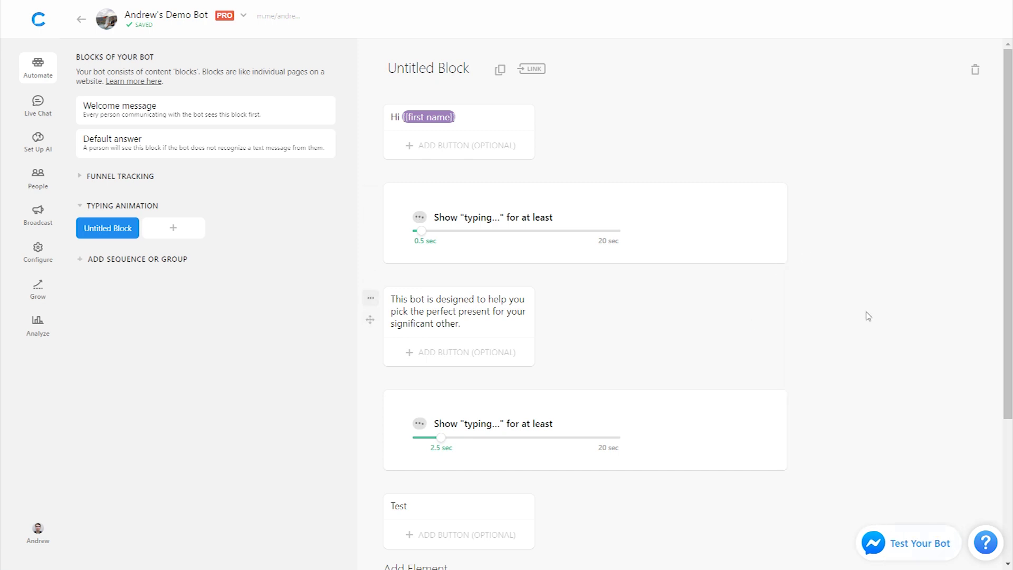
click(484, 325)
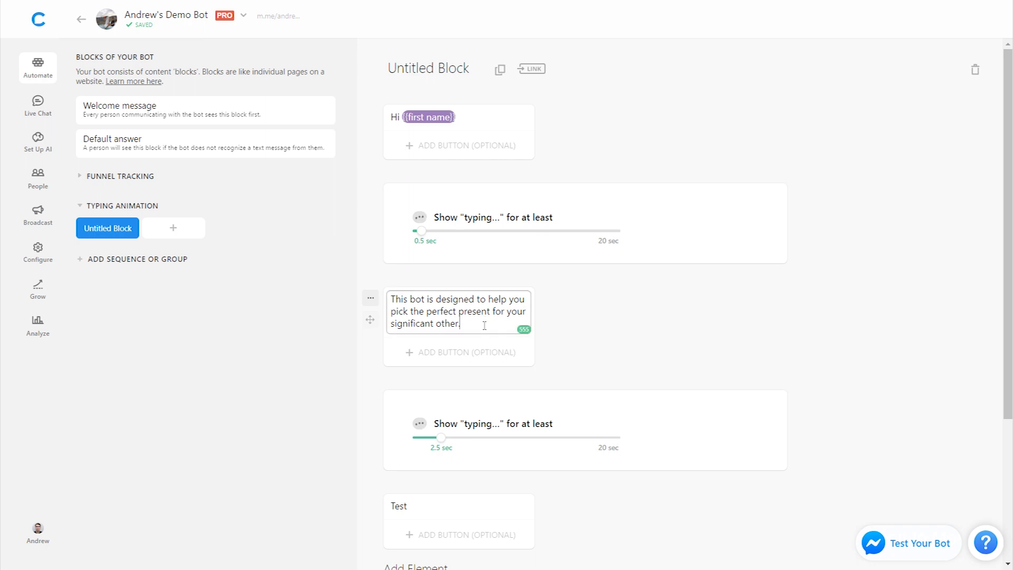
key(ctrl+a)
key(ctrl+c)
click(643, 325)
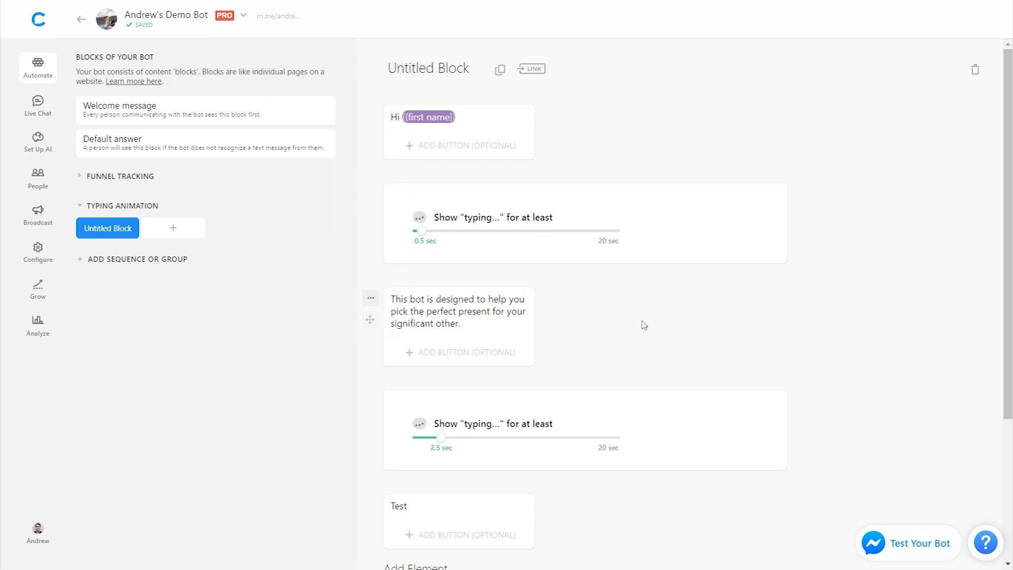
key(F11)
Step: Paste the intro sentence into Hemingway Editor and expand its stats: Grade 8, 15 words, one passive voice
click(251, 18)
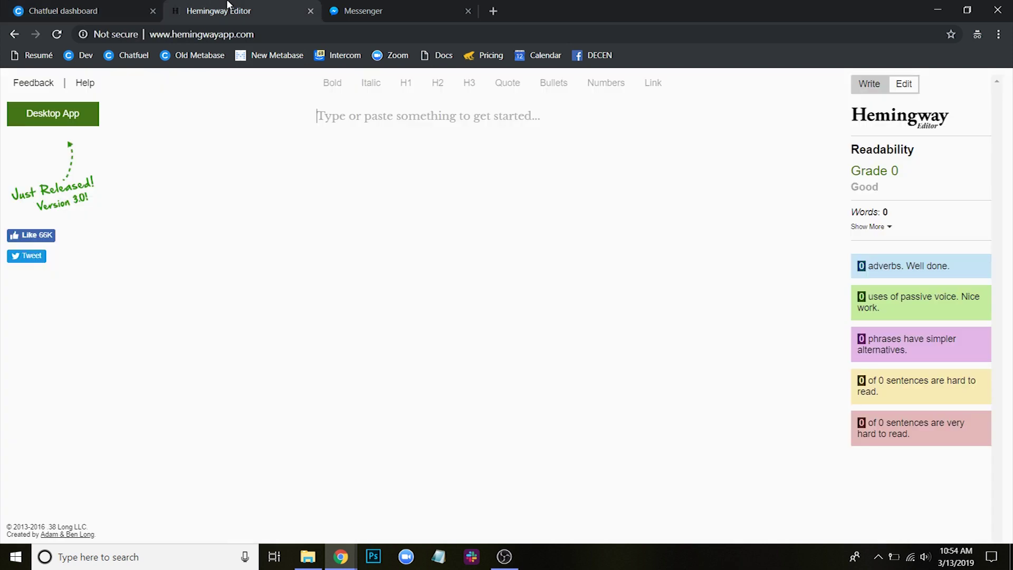
key(F11)
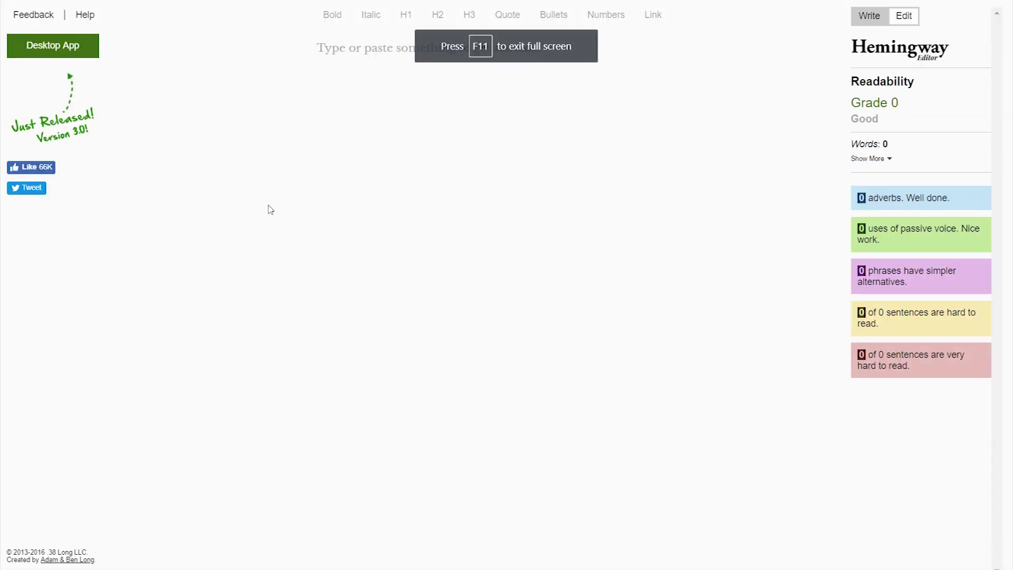
key(ctrl+v)
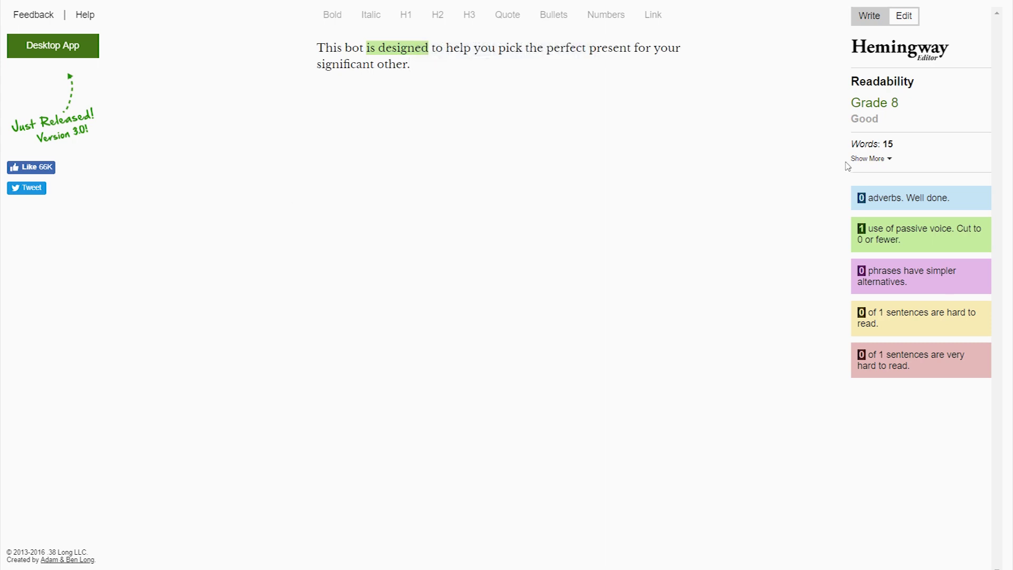
click(870, 159)
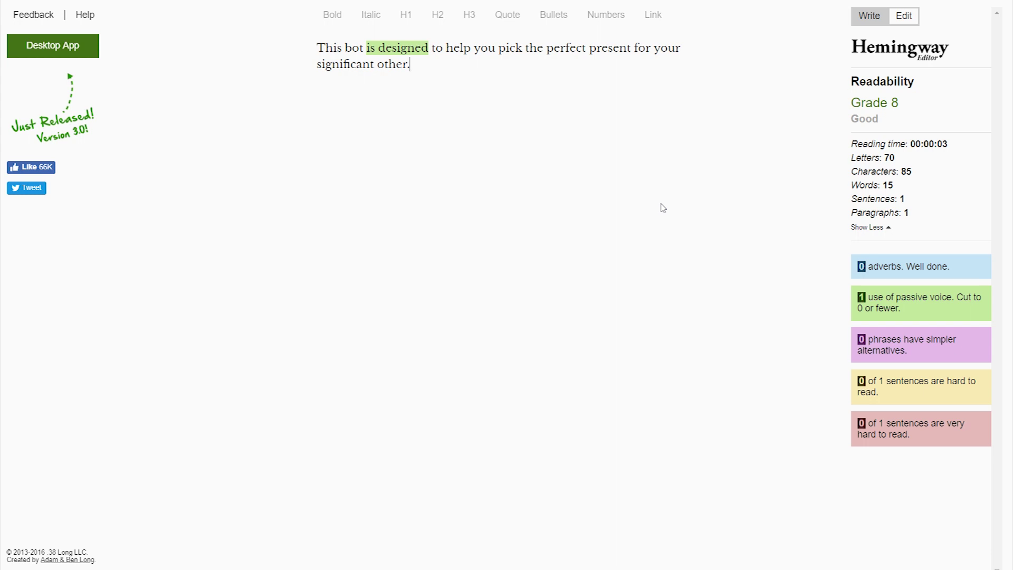
key(F11)
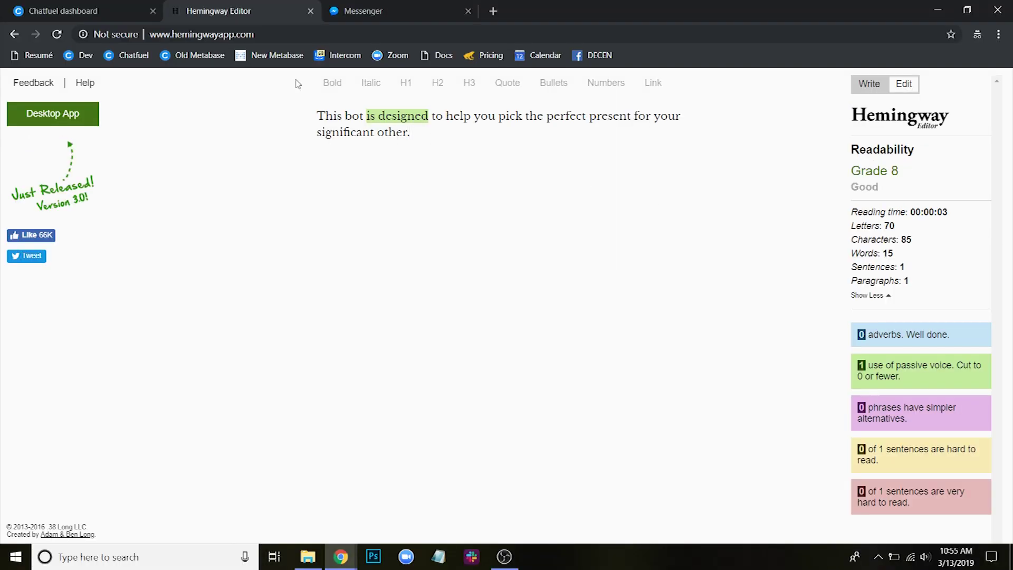
Step: Return to the Chatfuel dashboard in full screen and reopen the Welcome message block
click(104, 5)
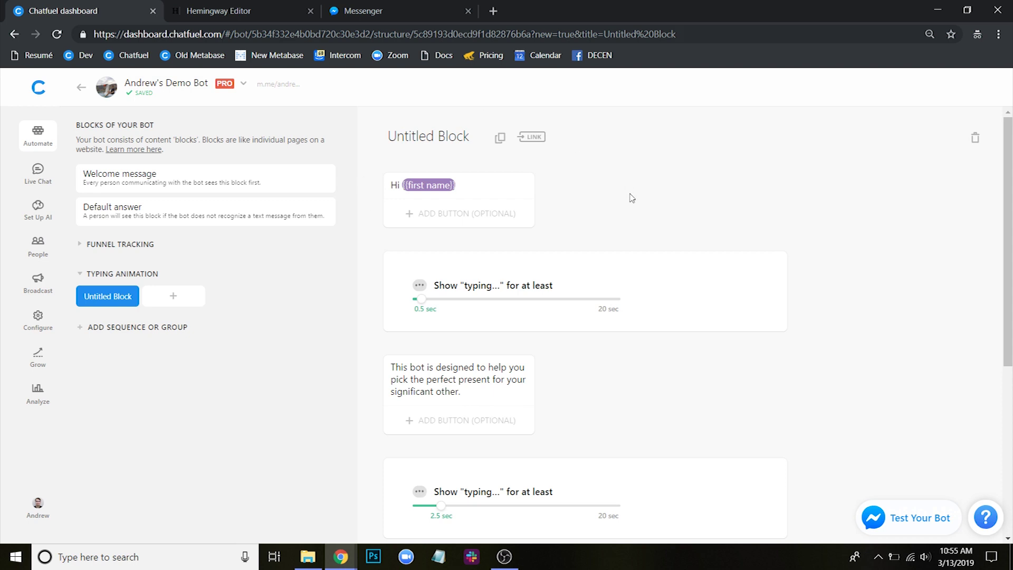
key(F11)
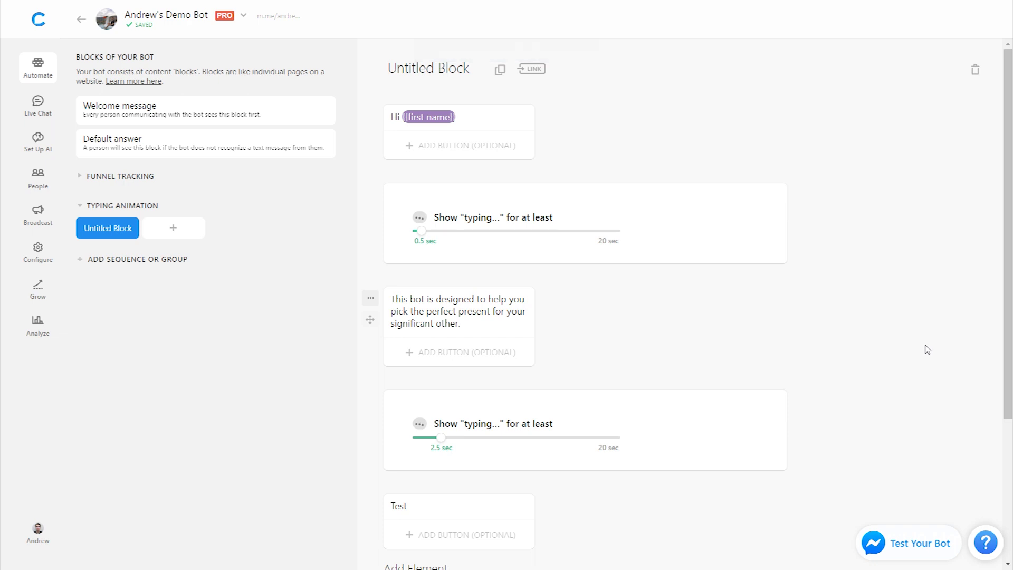
click(208, 116)
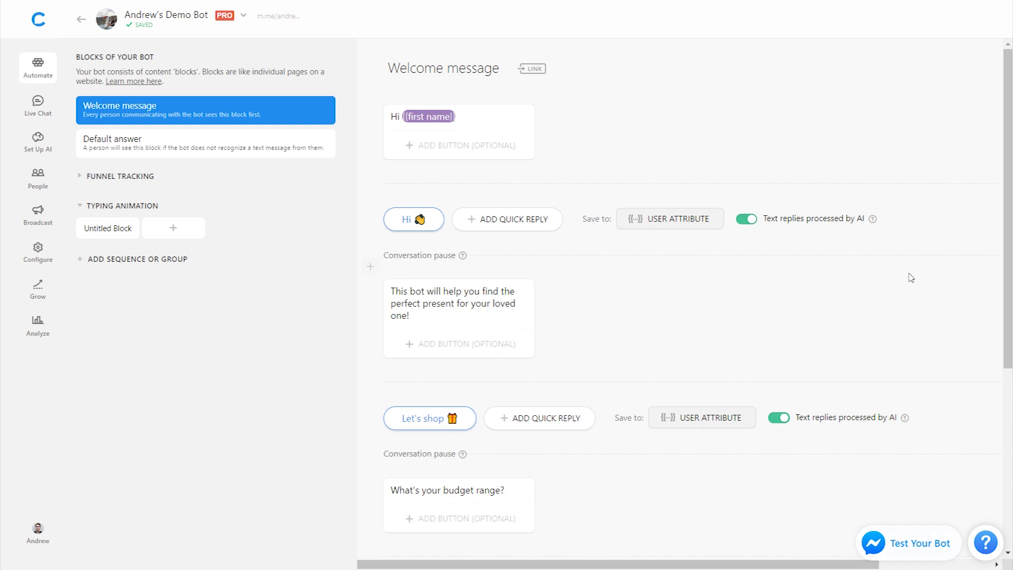